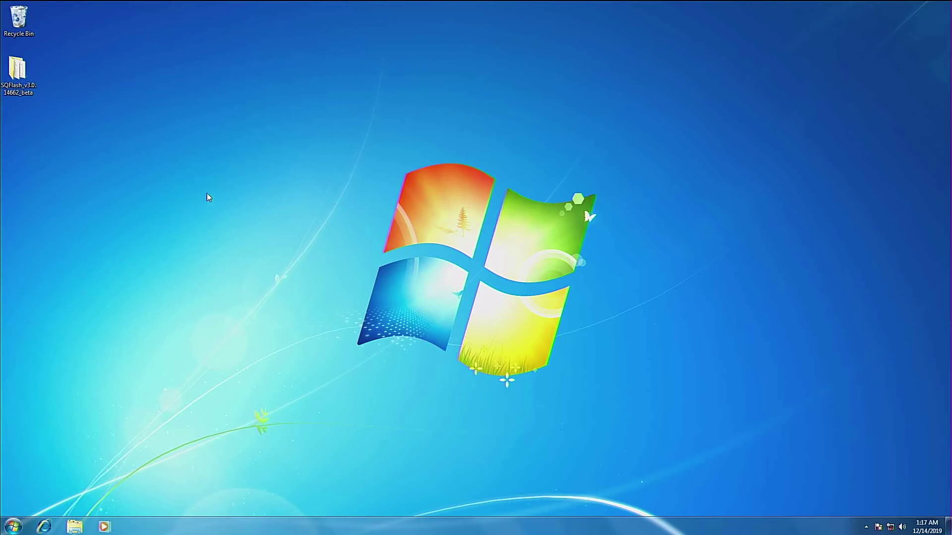
Step: Browse into the SQFlash package's windows\bin\x86 folder and launch SQFUtility
double_click(16, 77)
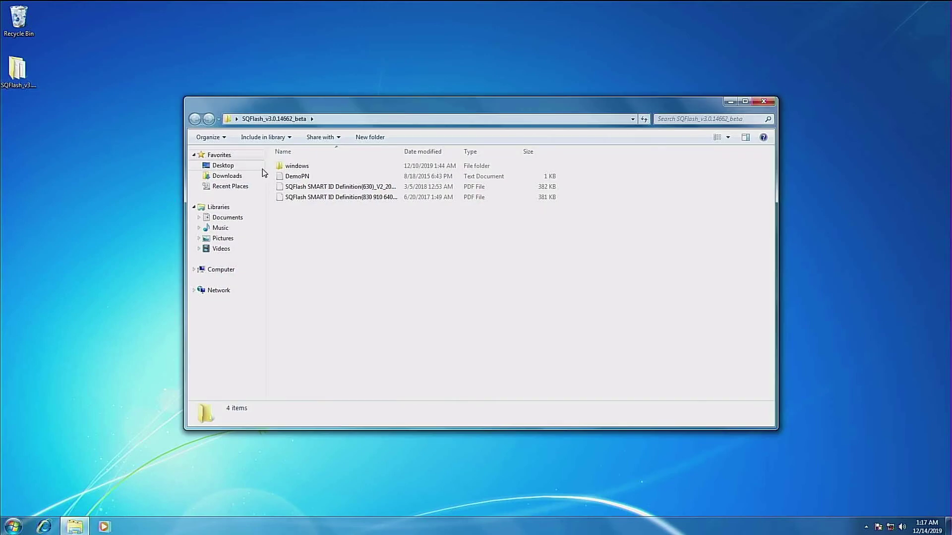
double_click(297, 170)
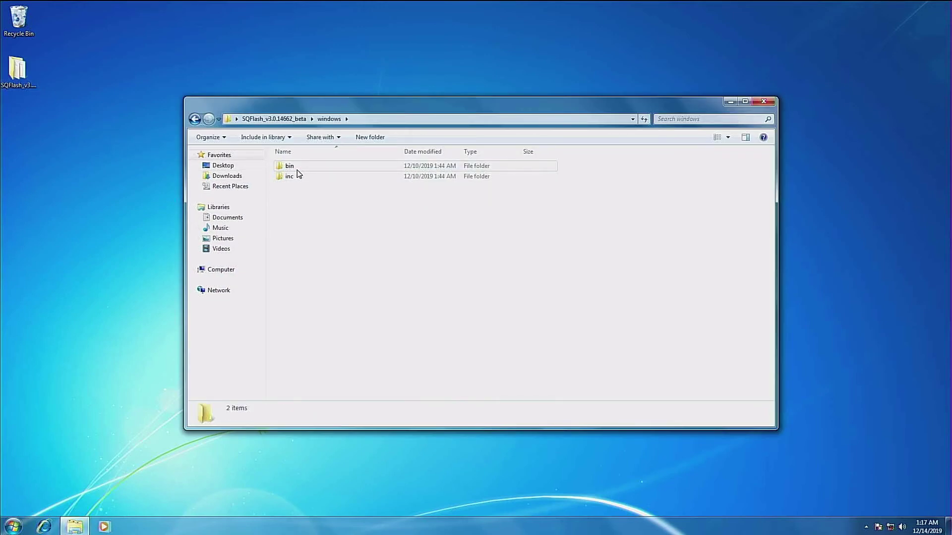
double_click(296, 170)
double_click(297, 170)
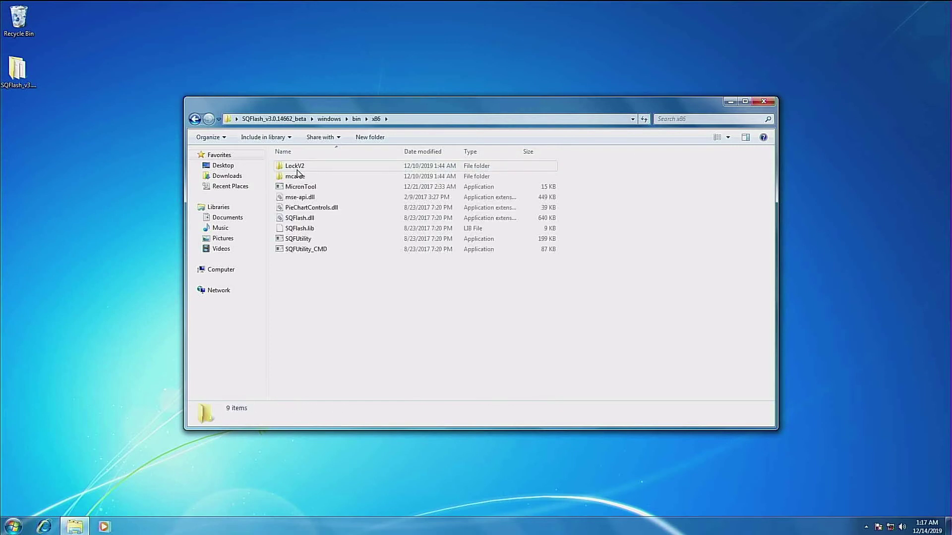
double_click(312, 239)
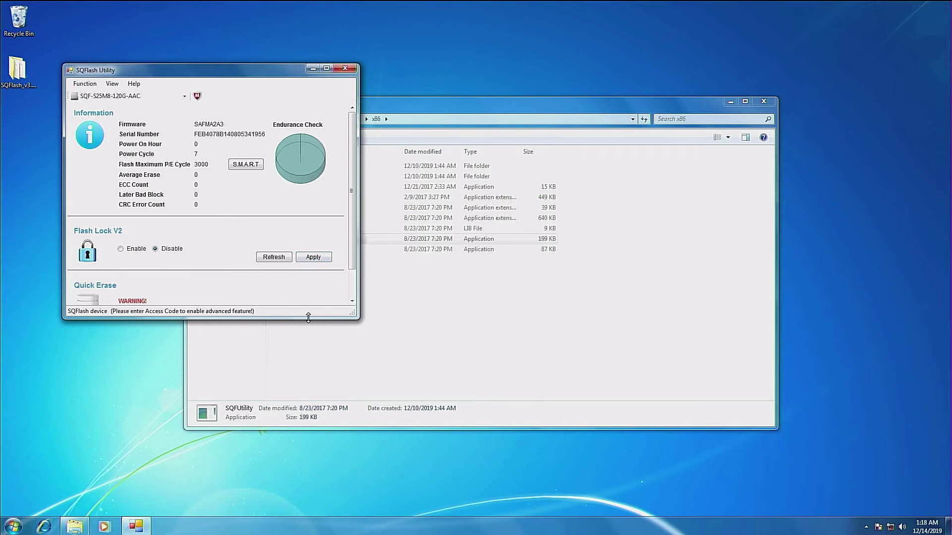
Step: Enlarge the utility window, set Flash Lock V2 to Enable, apply it, and acknowledge the success notice
drag(308, 318, 304, 378)
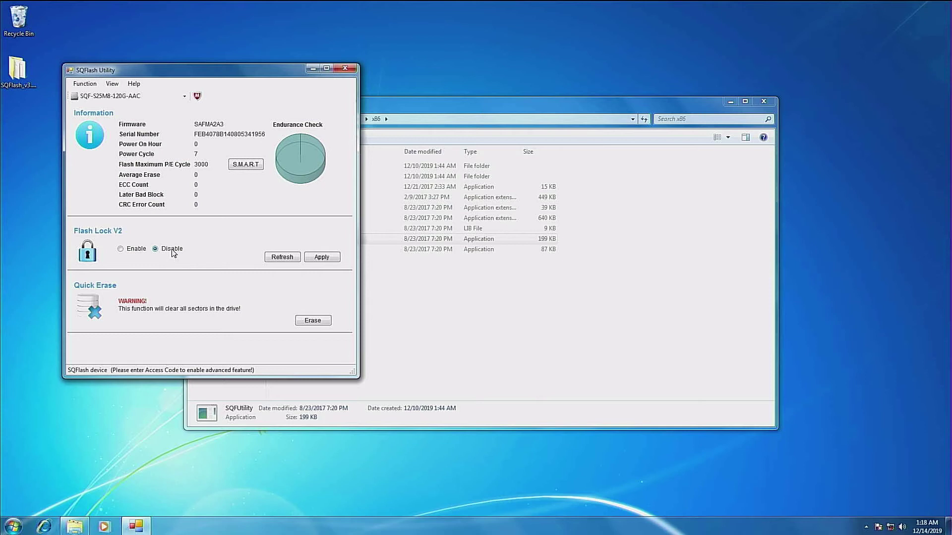
click(131, 252)
click(311, 260)
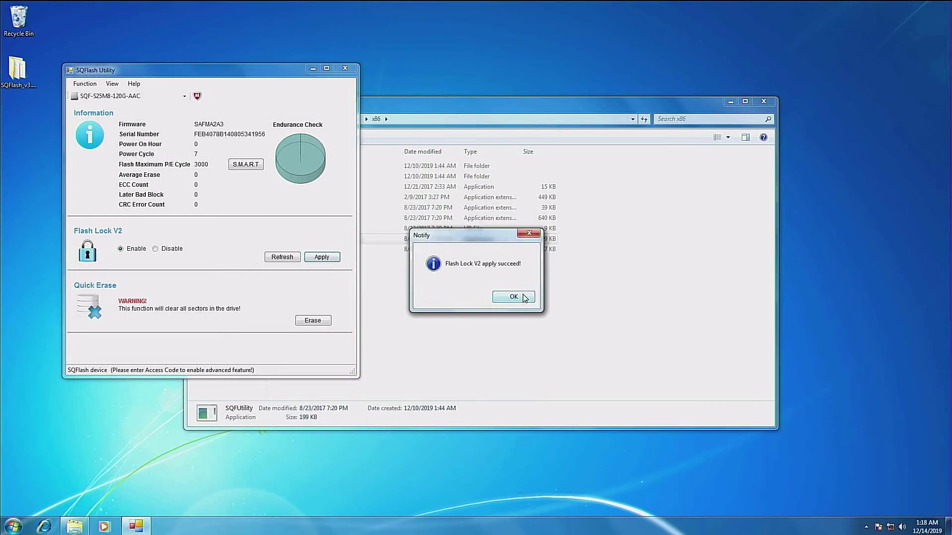
click(514, 297)
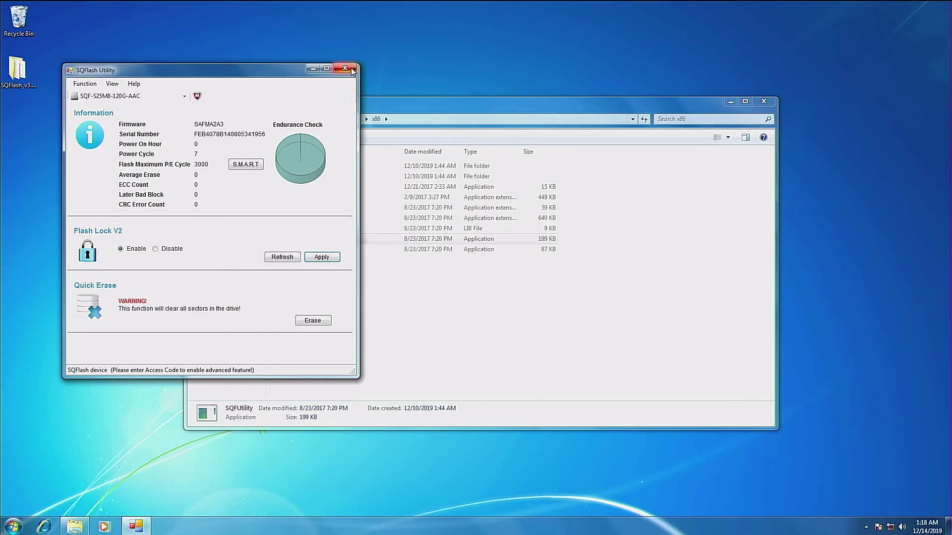
Step: Close SQFlash Utility and the x86 folder window
click(352, 71)
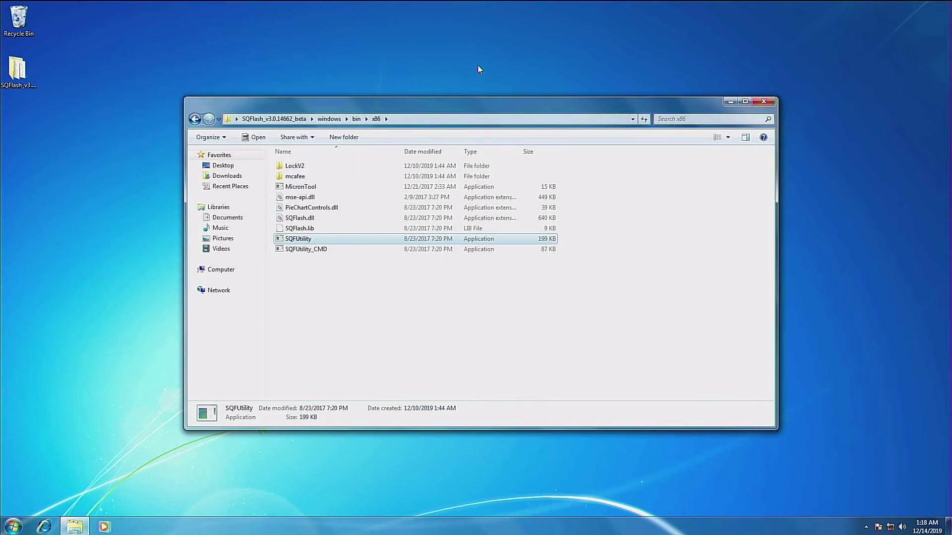
click(766, 101)
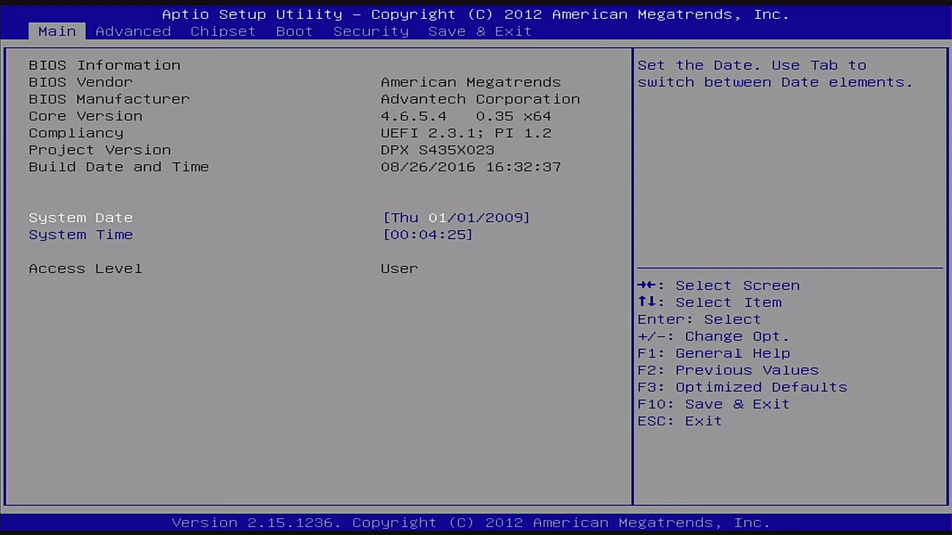
Step: Inspect the SATA Configuration ports on the Advanced page, then return to the Advanced list
key(Right)
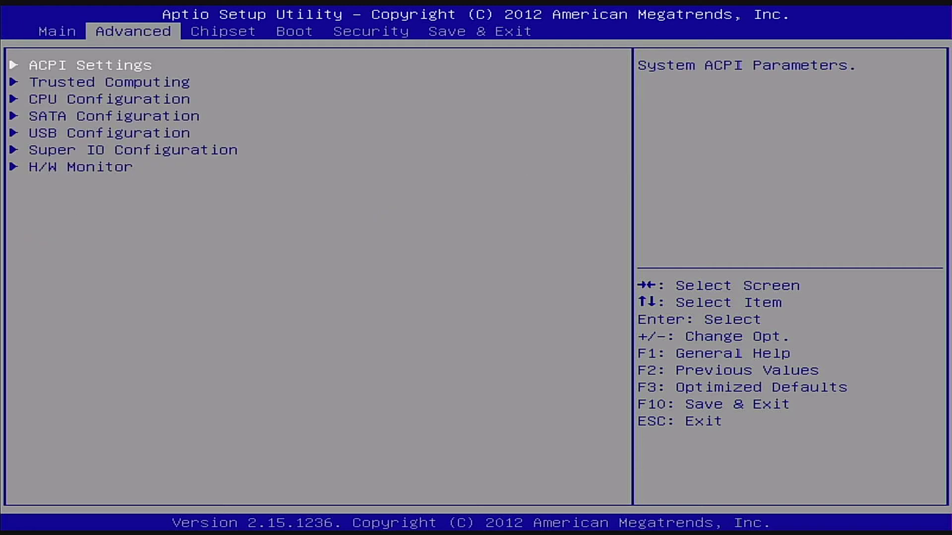
key(Down)
key(Down)
key(Down)
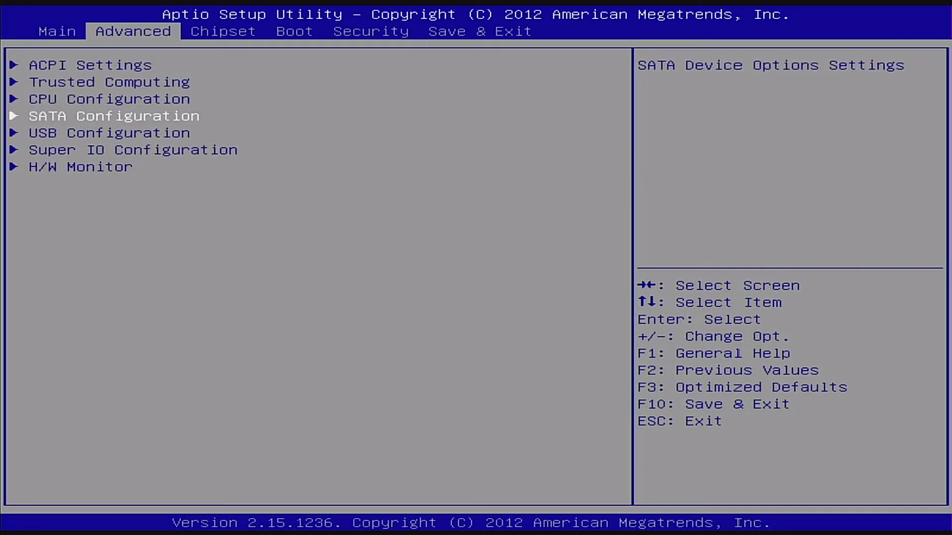
key(Return)
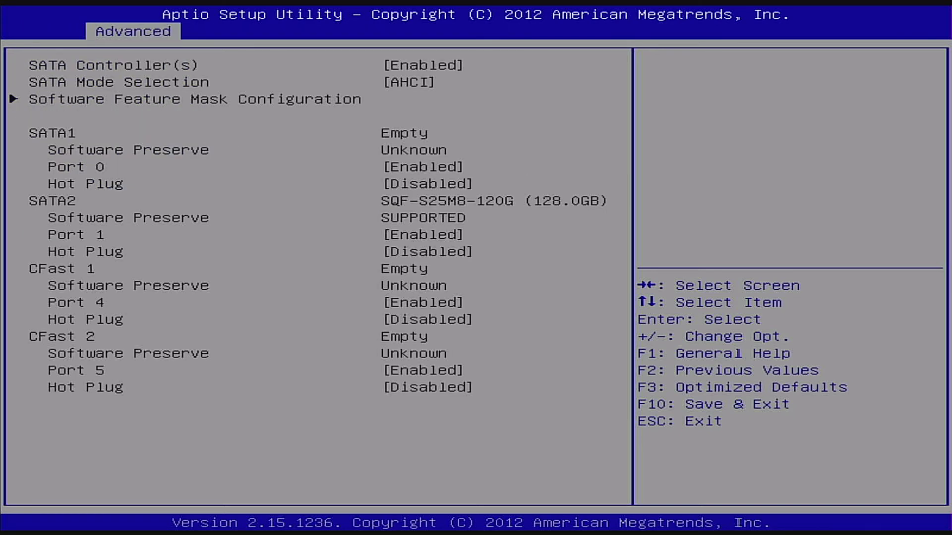
key(Escape)
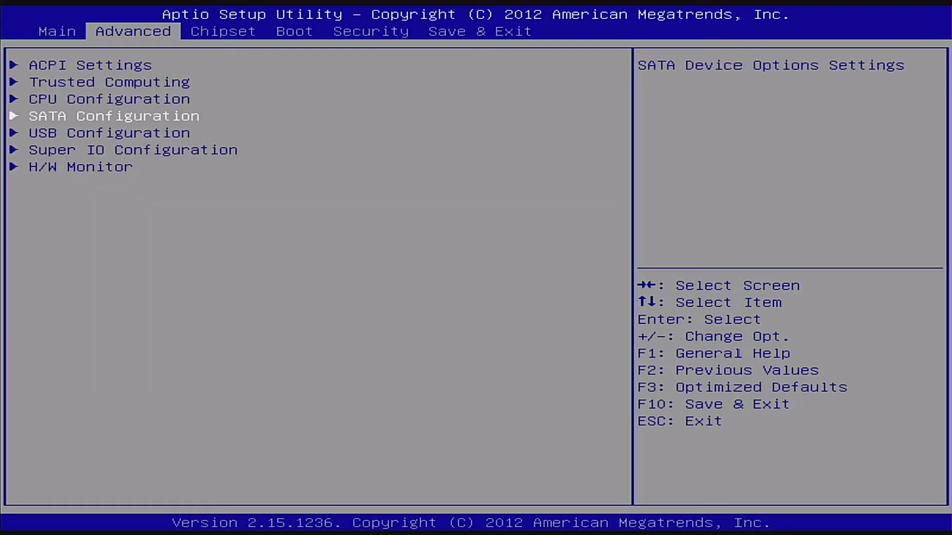
Step: Check the Boot and Security pages, then save the configuration and exit setup
key(Right)
key(Right)
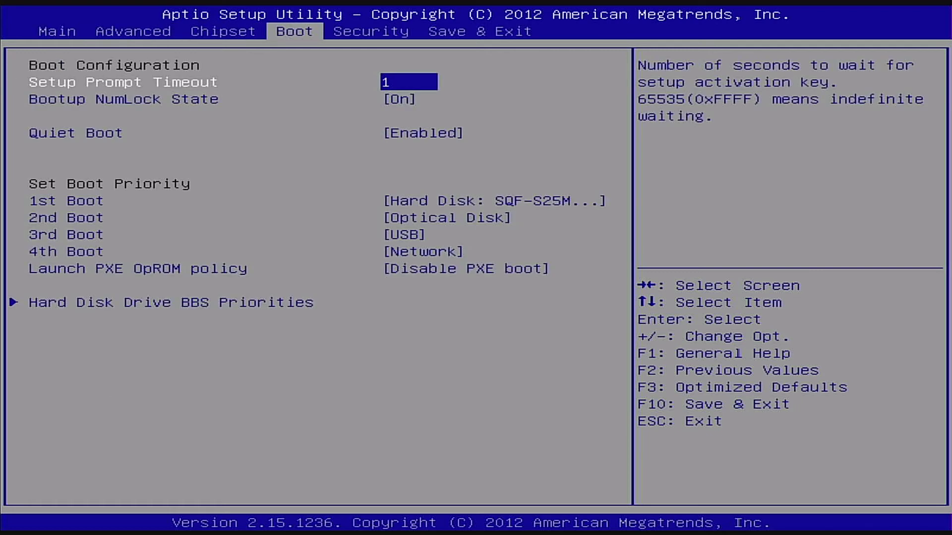
key(Right)
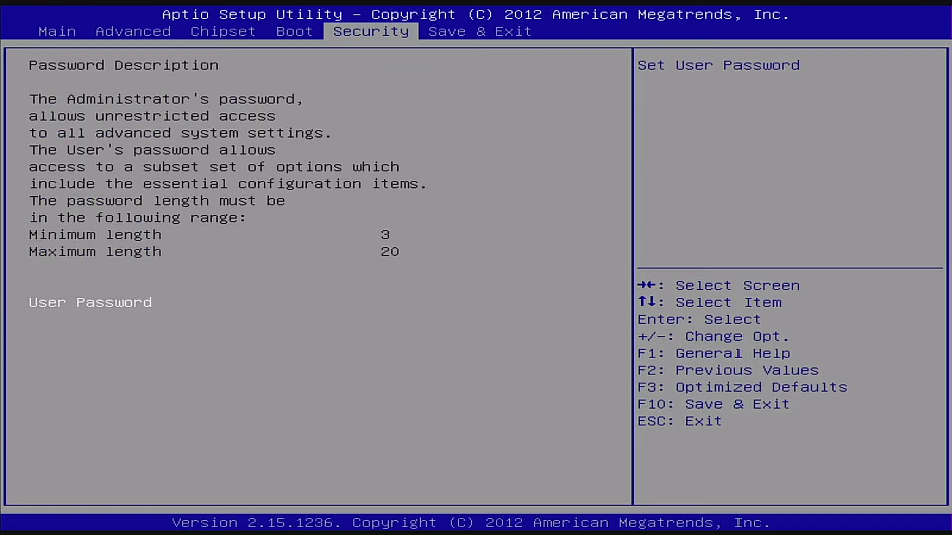
key(Right)
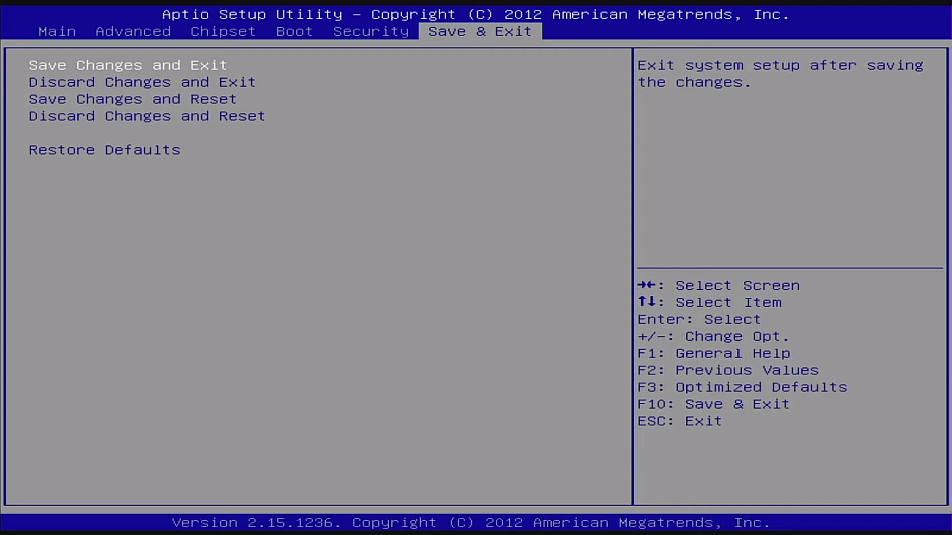
key(Return)
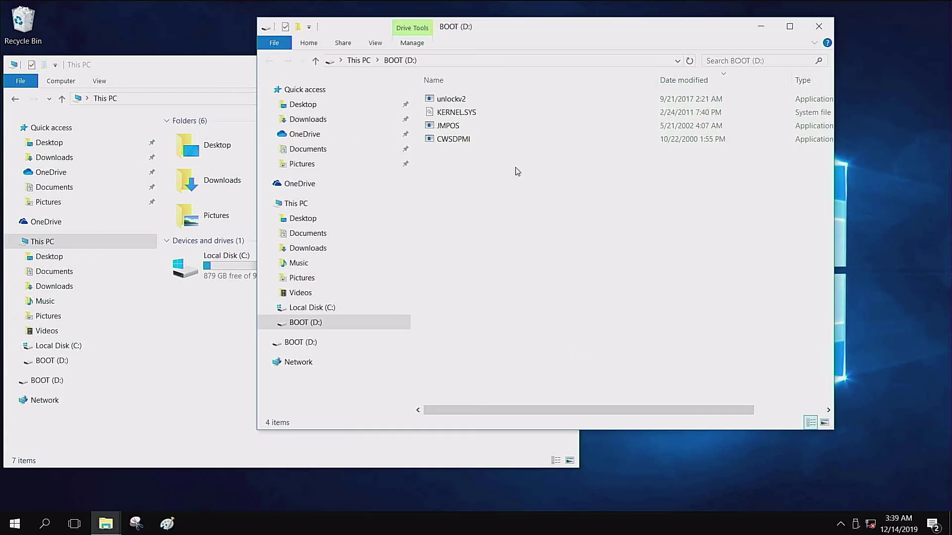
Step: Close the BOOT (D:) window and refresh This PC to list BOOT (D:)
click(820, 26)
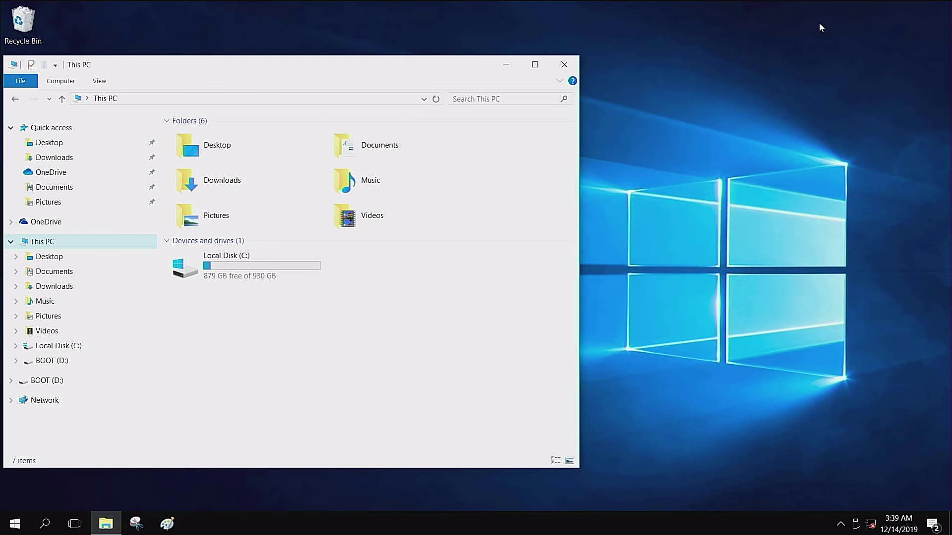
click(436, 99)
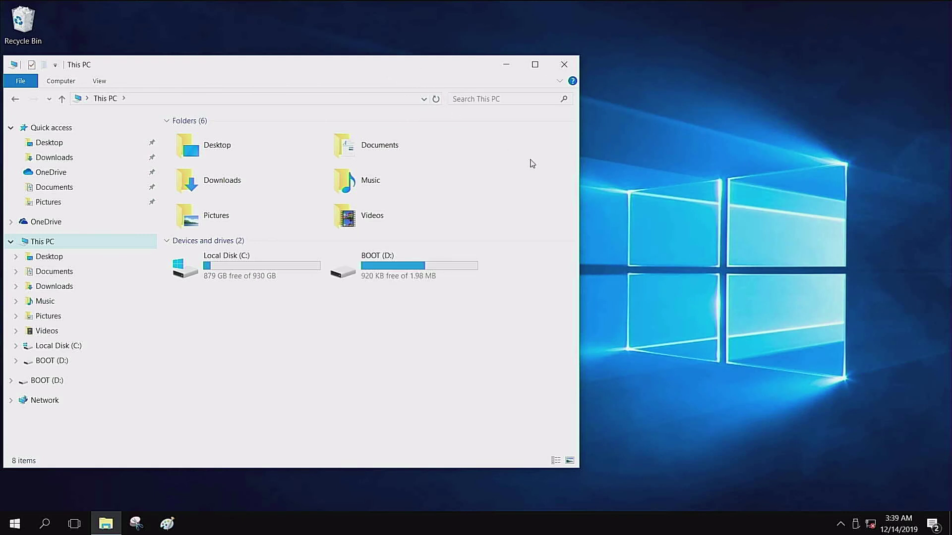